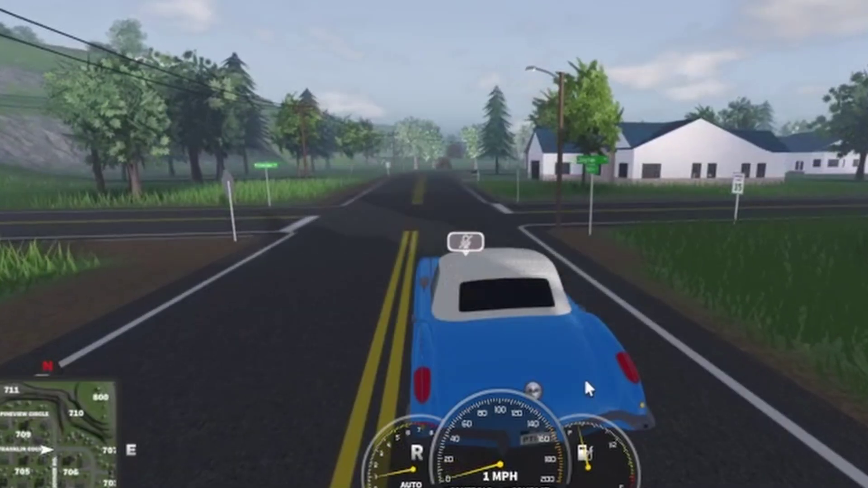
Step: Switch from the Roblox driving game to the blank Photopea project in Opera GX
key(super+Tab)
key(super+Tab)
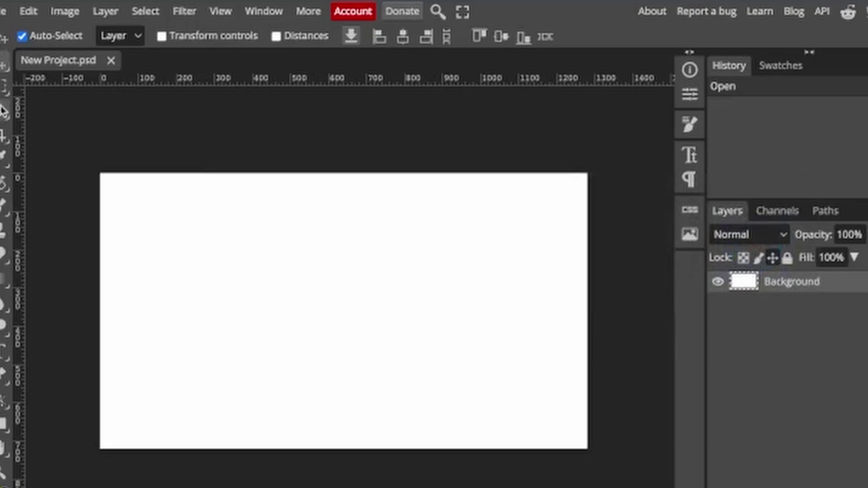
Step: Paste the police car screenshot and scale it to about 48.8% to cover the canvas
key(super+v)
drag(583, 455, 613, 468)
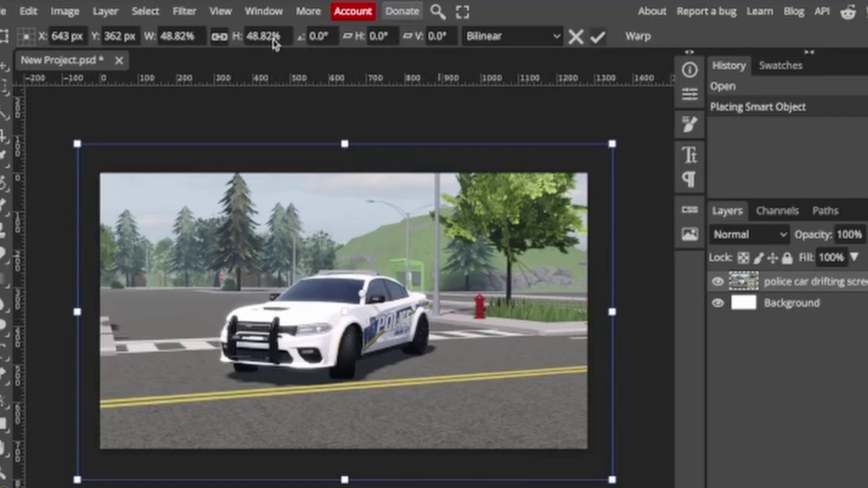
key(Return)
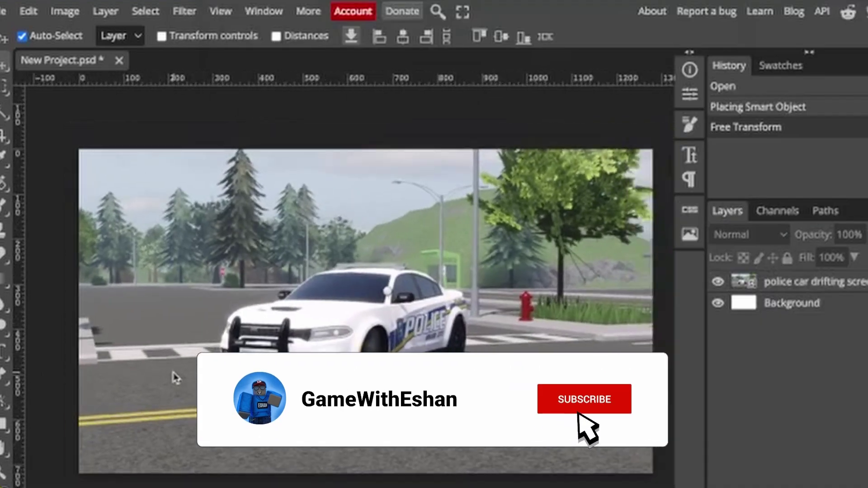
Step: Magic Cut the police car from its background onto a new layer
text(magic)
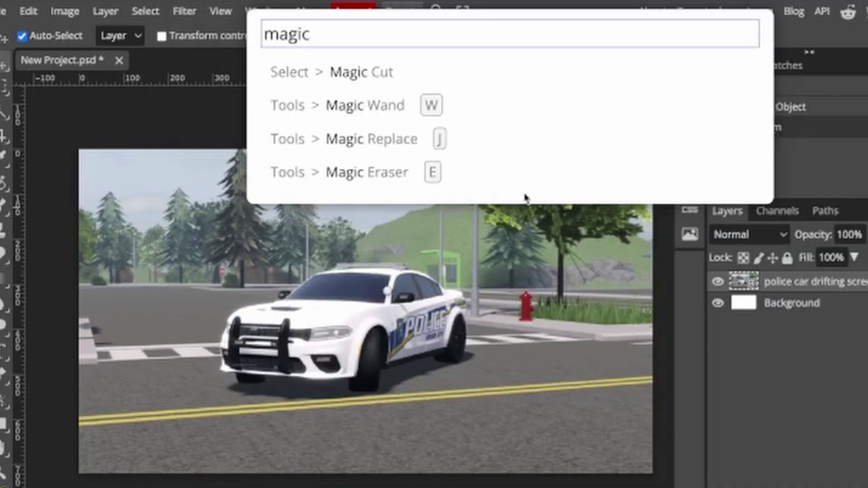
click(334, 72)
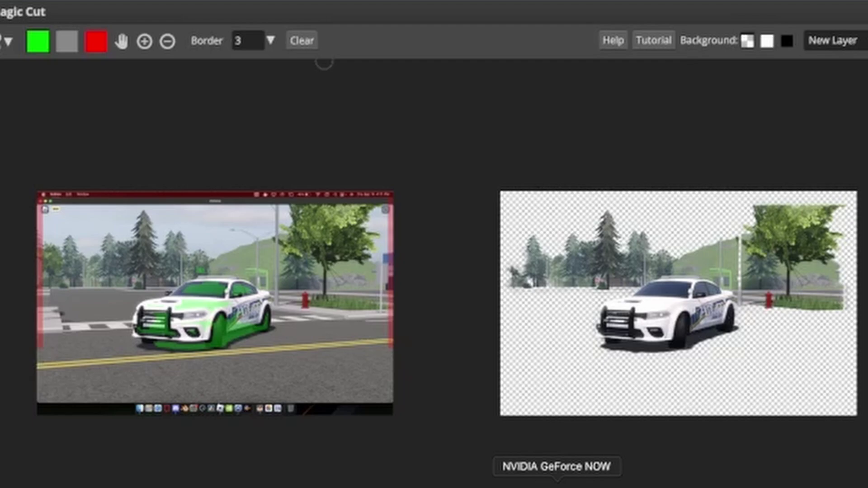
drag(48, 335, 392, 341)
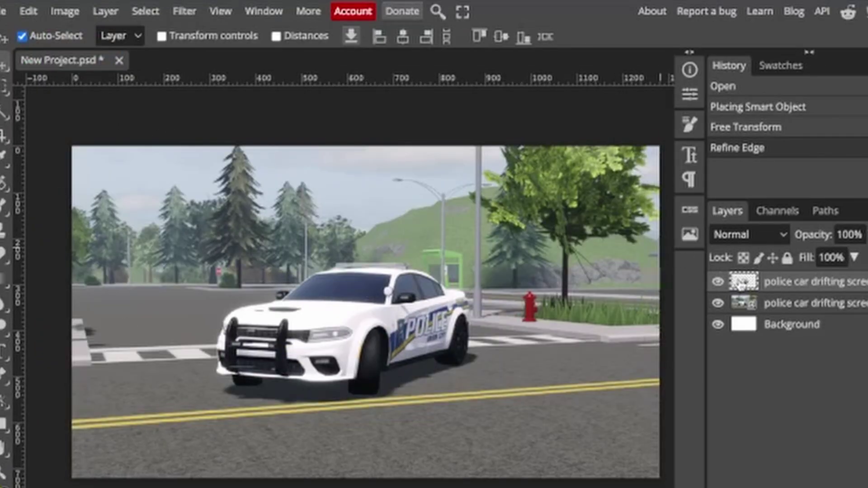
key(ctrl+j)
click(438, 12)
Step: Refine the car cutout and add a Brightness/Contrast adjustment at brightness 38 beneath it
text(magic)
click(362, 72)
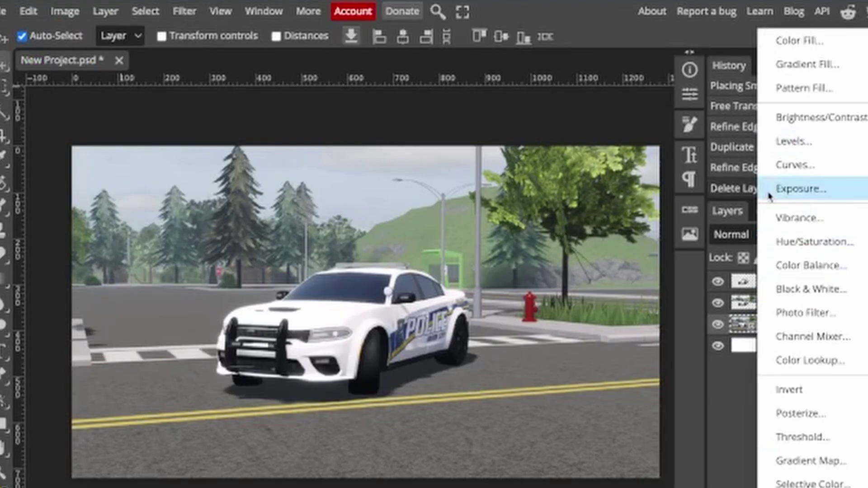
click(834, 413)
click(760, 116)
drag(556, 177, 592, 178)
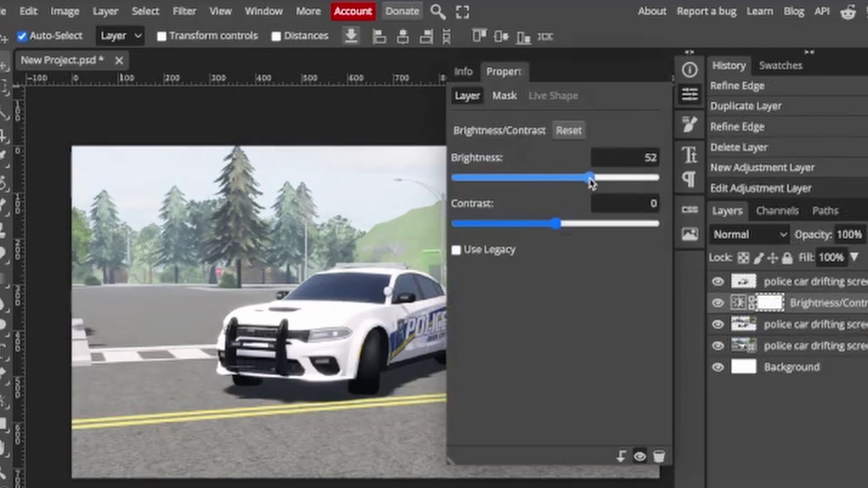
mouse_move(809, 303)
mouse_down()
mouse_move(810, 334)
mouse_move(824, 315)
mouse_move(809, 294)
mouse_up()
drag(594, 172, 582, 172)
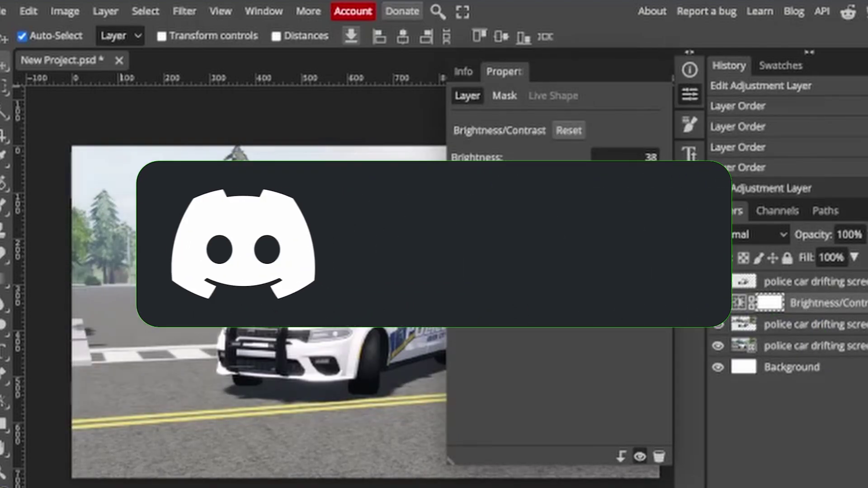
Step: Check the adjustment's mask and layer settings, then bring up Google image results for white smoke
click(505, 96)
click(467, 95)
click(690, 125)
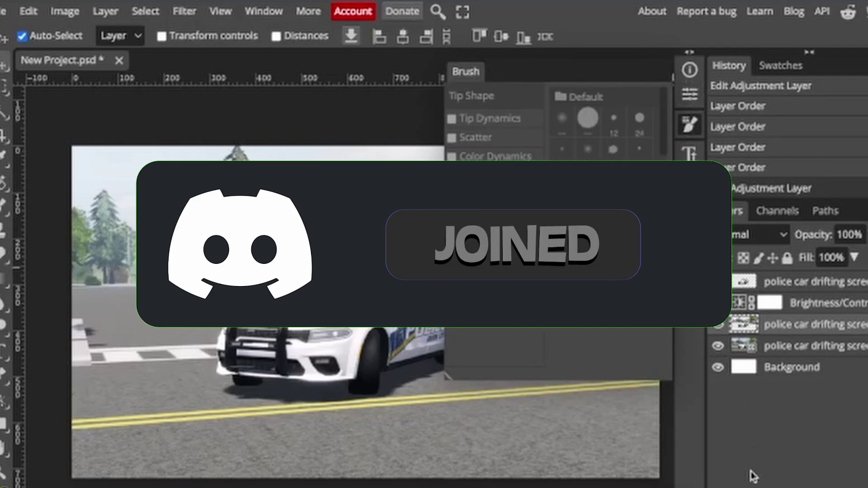
click(432, 352)
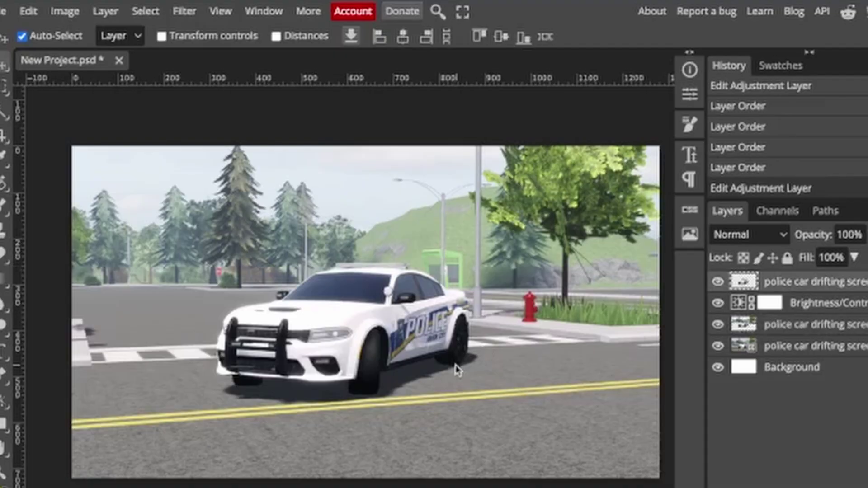
Step: Paste the white smoke image into Photopea and Magic Cut its background away
key(ctrl+v)
click(438, 11)
text(magic)
click(330, 71)
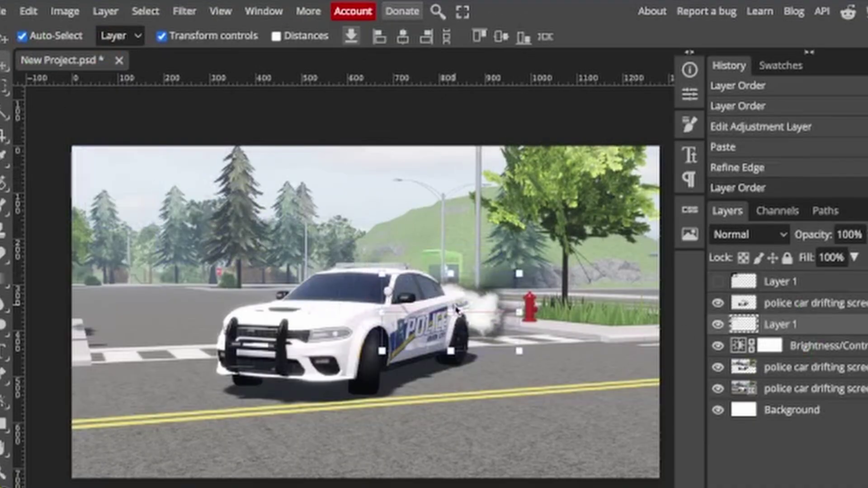
Step: Place the smoke cloud on the car and add a smaller copy by the rear wheel
drag(499, 365, 333, 383)
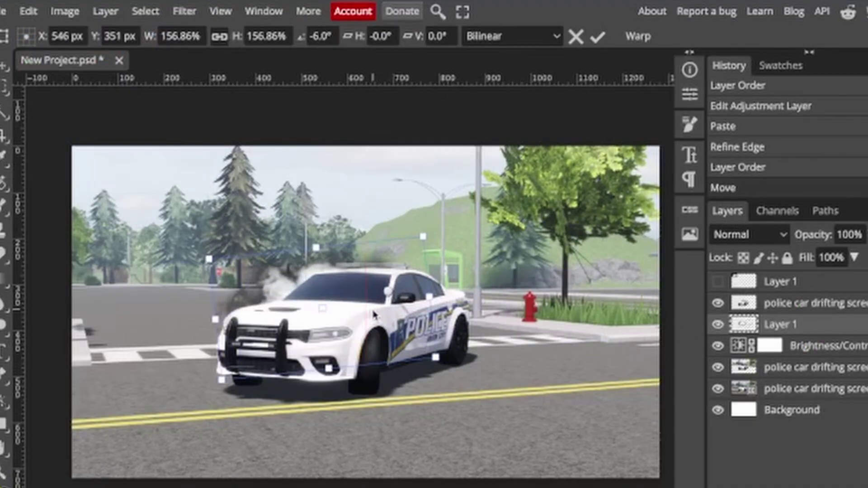
key(Return)
key(ctrl+j)
key(ctrl+shift+bracketright)
drag(366, 269, 515, 320)
drag(561, 368, 457, 344)
drag(393, 312, 446, 345)
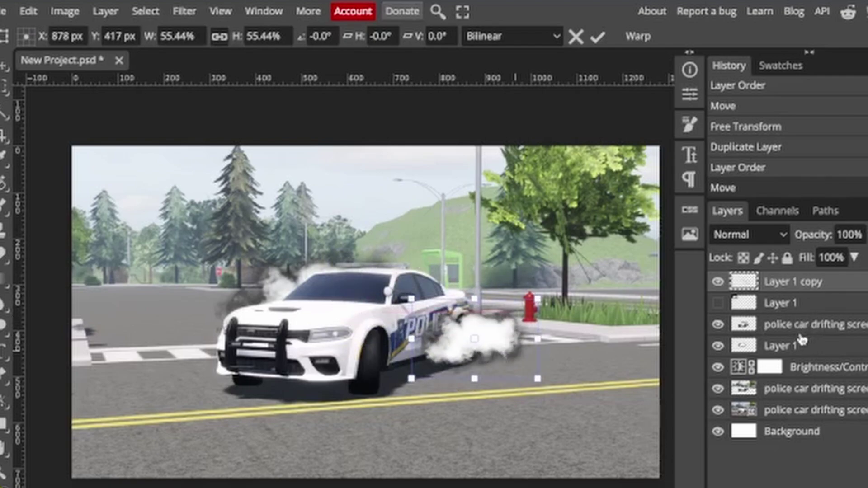
key(Return)
Step: Add another smoke copy at the car's rear and select the Layer 1 copy smoke layer
key(ctrl+j)
key(ctrl+t)
drag(364, 284, 400, 289)
key(Return)
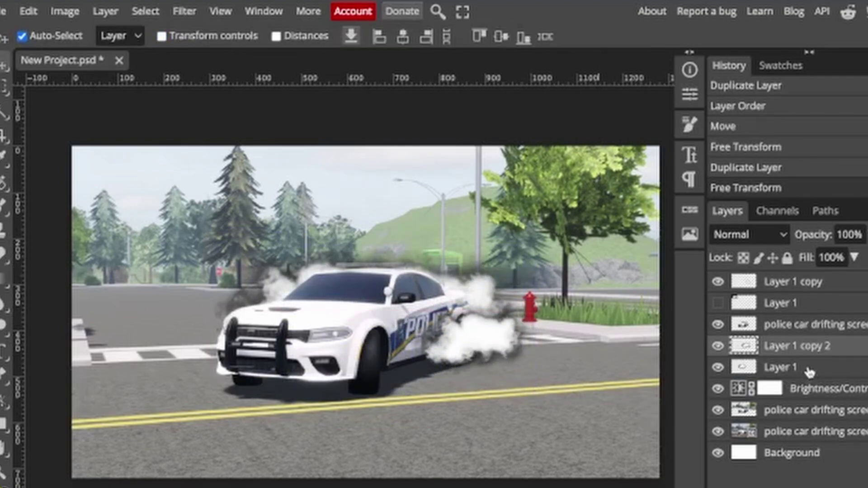
click(776, 281)
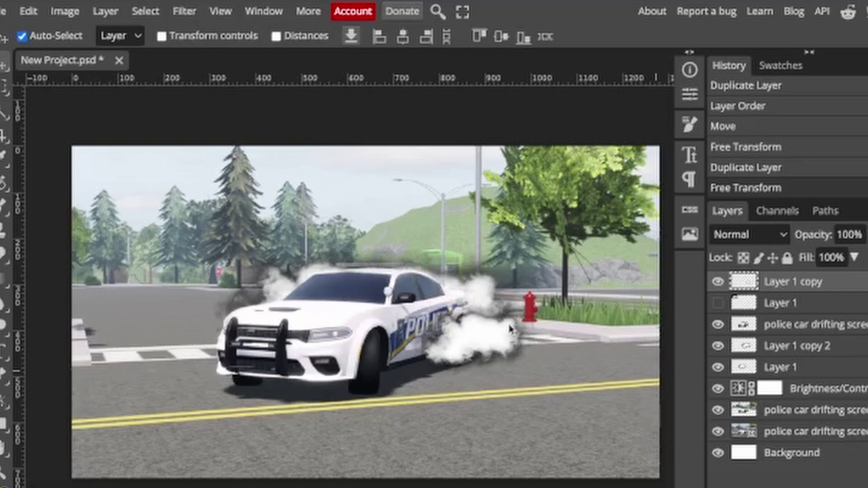
Step: Zoom in and out to review the finished police car smoke scene
scroll(455, 346, up, 2)
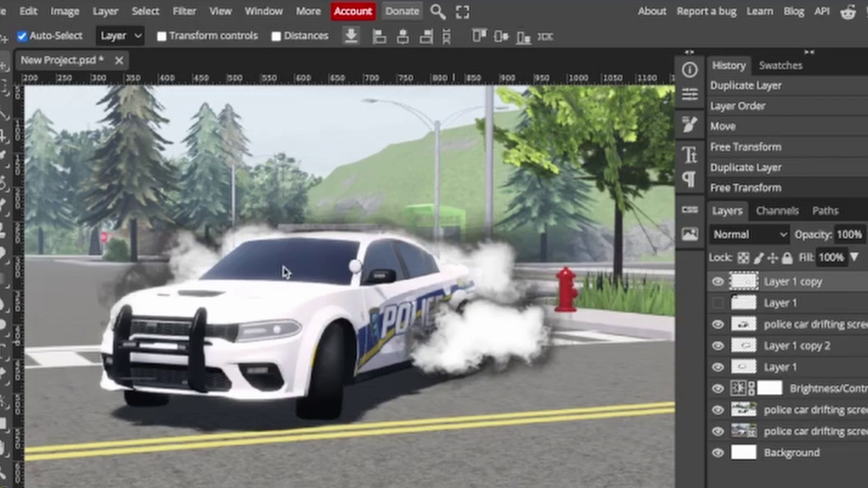
scroll(285, 271, down, 1)
scroll(285, 271, down, 1)
scroll(284, 271, down, 2)
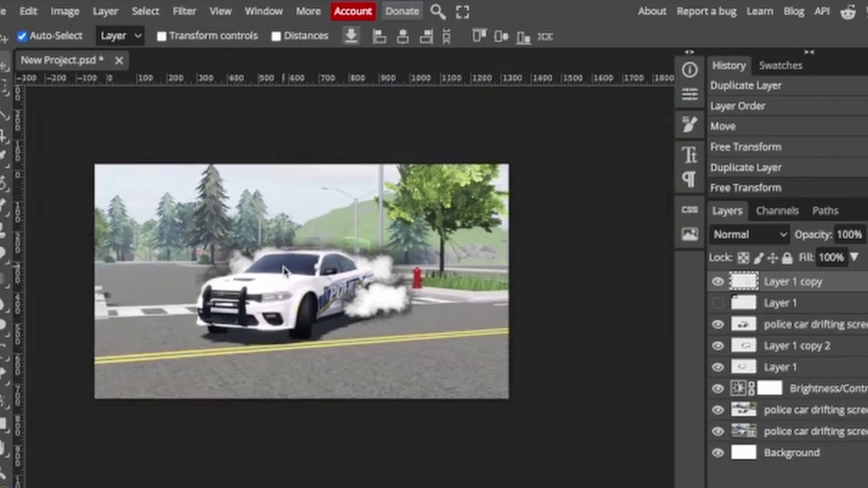
scroll(285, 272, down, 1)
scroll(285, 272, down, 1)
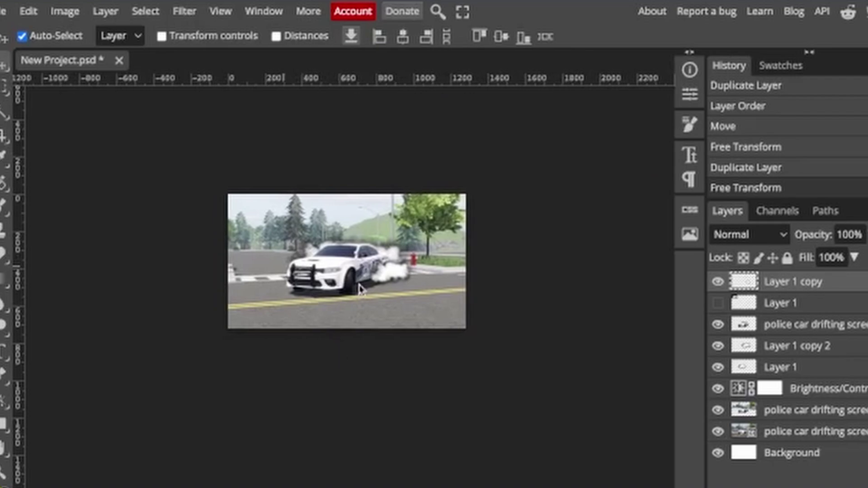
scroll(359, 288, up, 3)
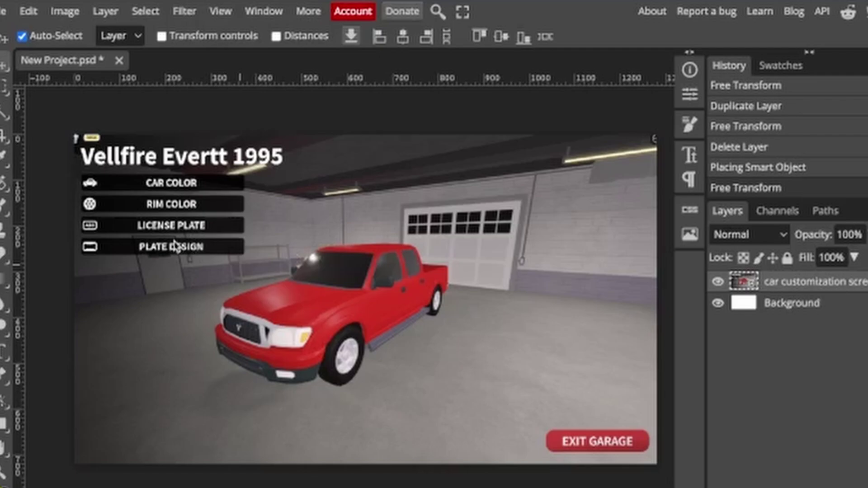
Step: Open Magic Cut on the garage screenshot and start marking the truck as foreground
scroll(102, 235, up, 1)
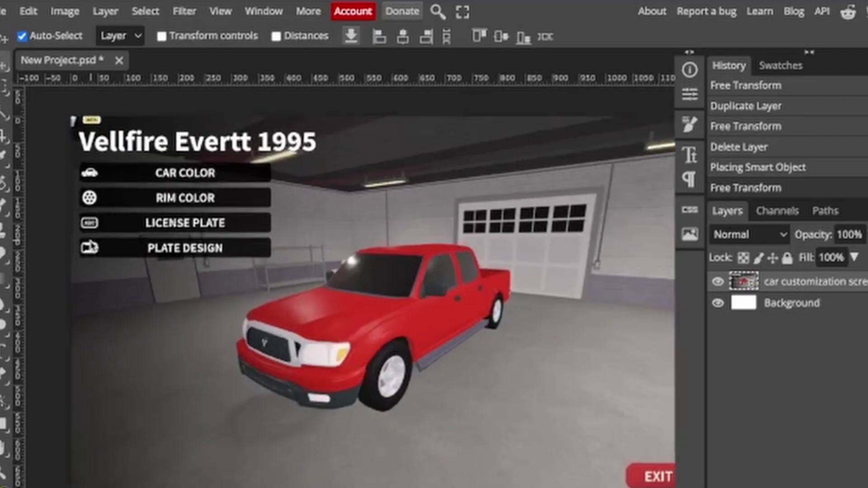
scroll(107, 232, up, 2)
click(445, 13)
text(magic)
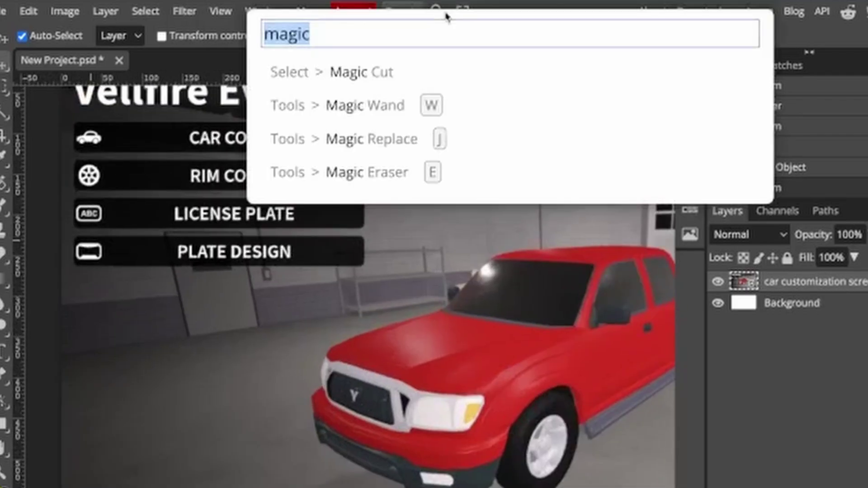
click(356, 76)
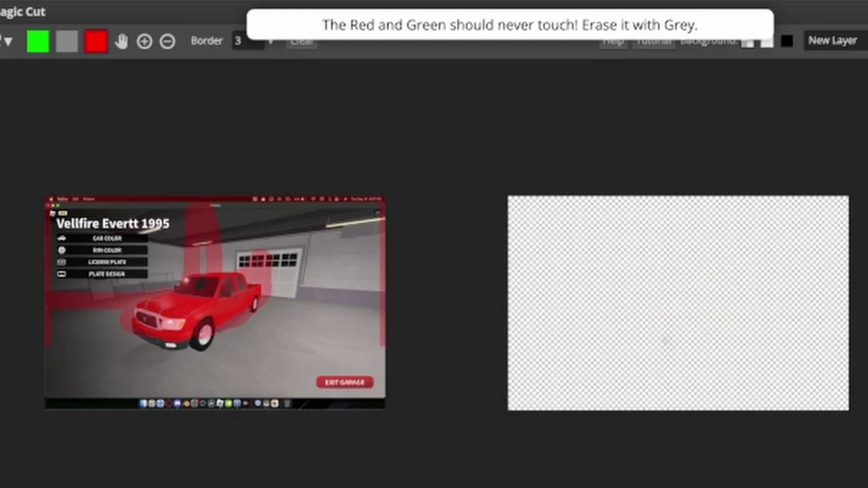
scroll(110, 272, up, 3)
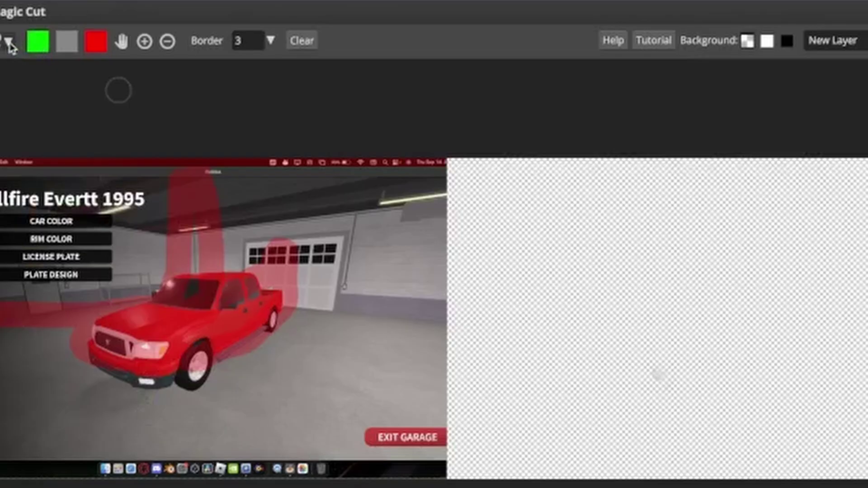
click(8, 42)
click(238, 288)
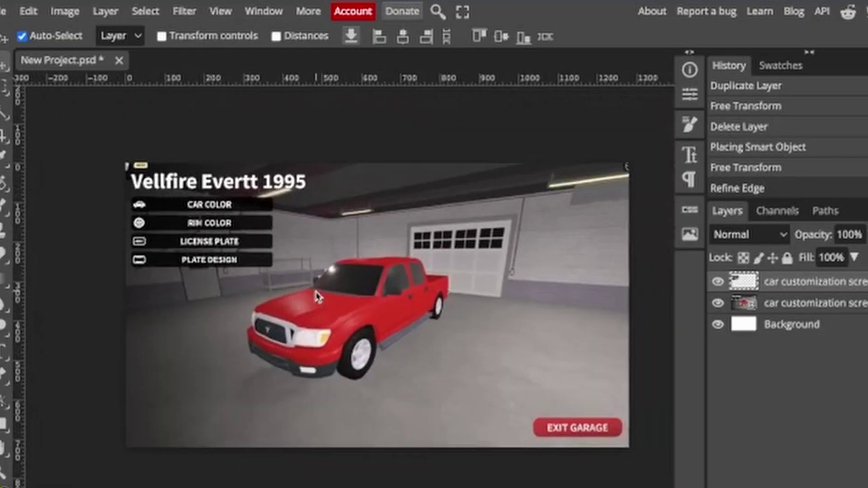
Step: Try drawing a rounded square shape below PLATE DESIGN with the custom shape tool
scroll(316, 296, up, 2)
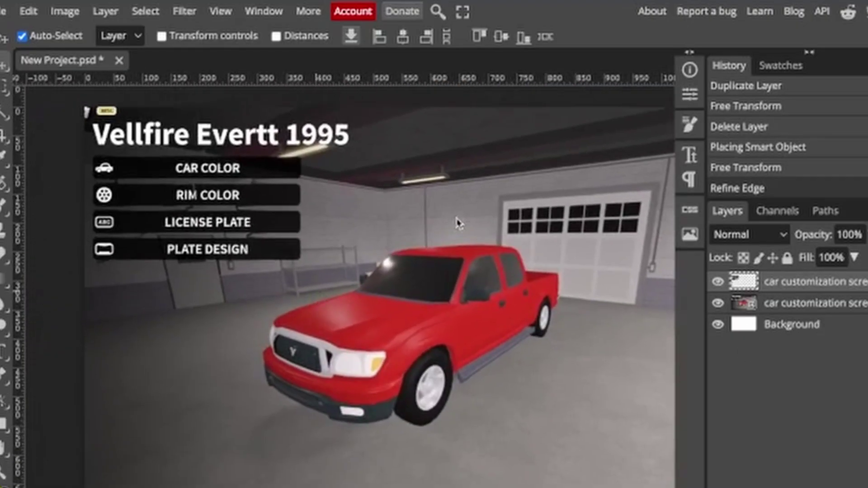
click(438, 11)
text(shape)
click(339, 238)
text(square)
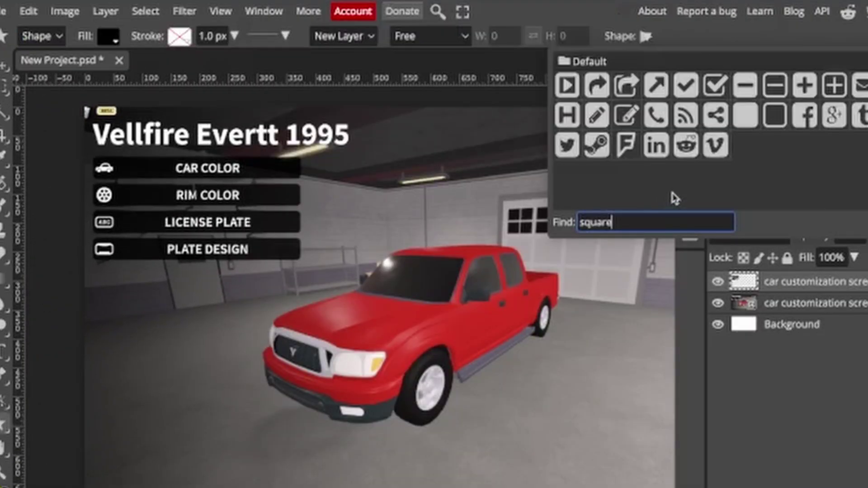
click(108, 36)
click(102, 266)
drag(303, 286, 303, 286)
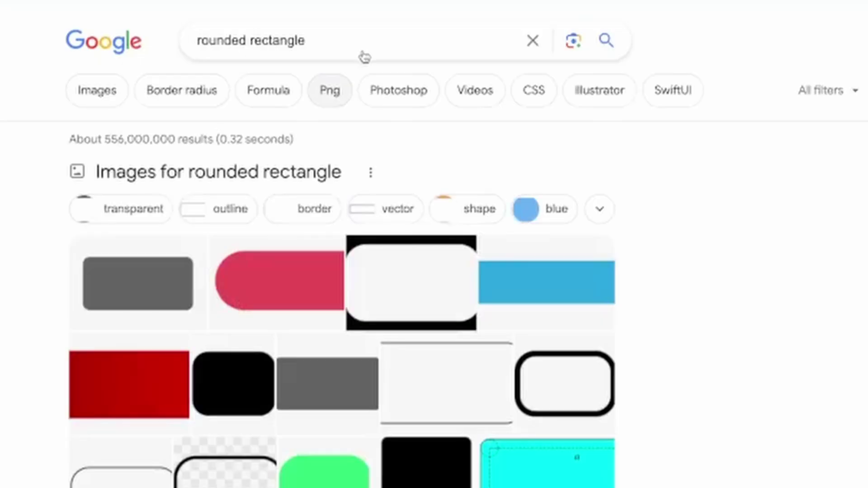
Step: Paste a black rounded rectangle from Google Images, Magic Cut it, and flatten it to button height
text(black)
key(Return)
click(119, 287)
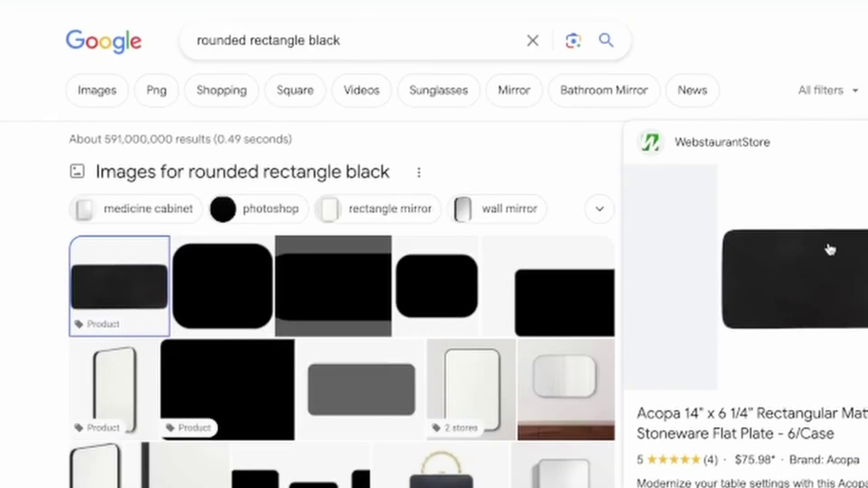
key(ctrl+v)
click(438, 13)
text(magic)
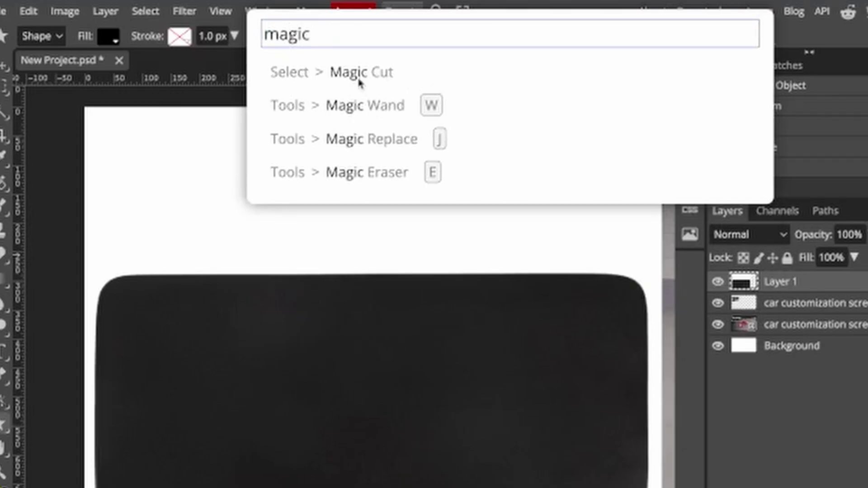
click(359, 72)
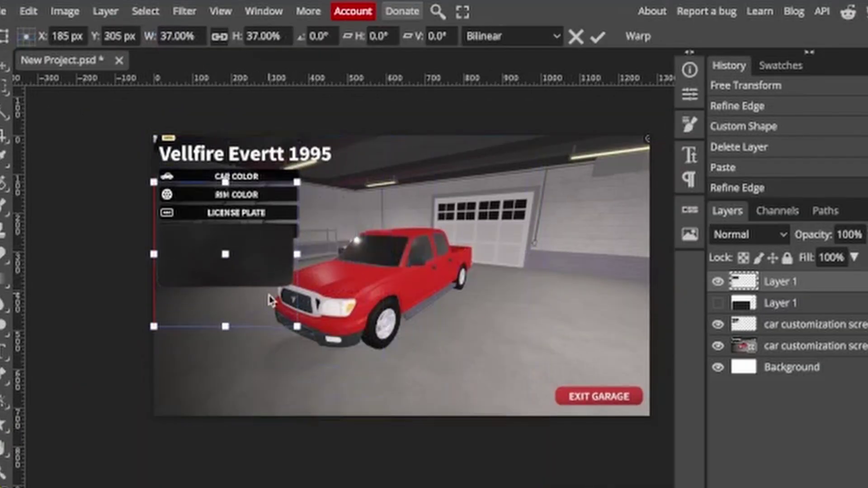
drag(225, 327, 225, 291)
scroll(232, 252, up, 2)
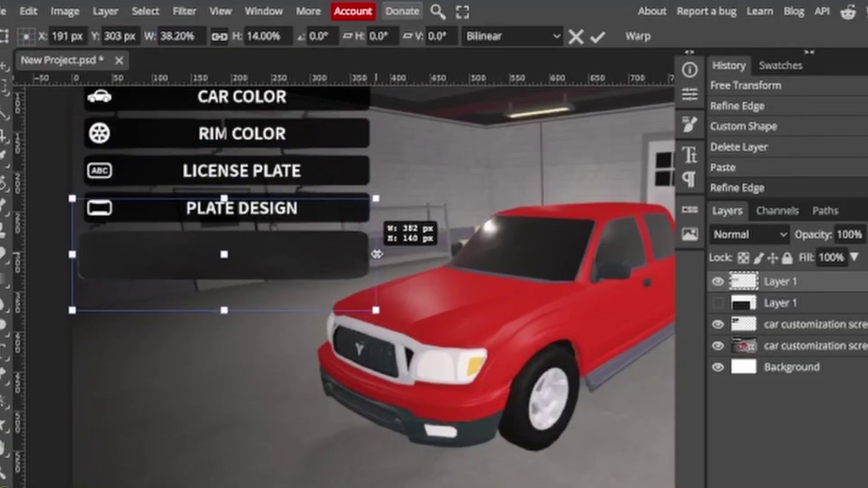
key(Return)
scroll(252, 207, up, 2)
Step: Choose a DejaVu font for the new button's label
key(t)
click(58, 36)
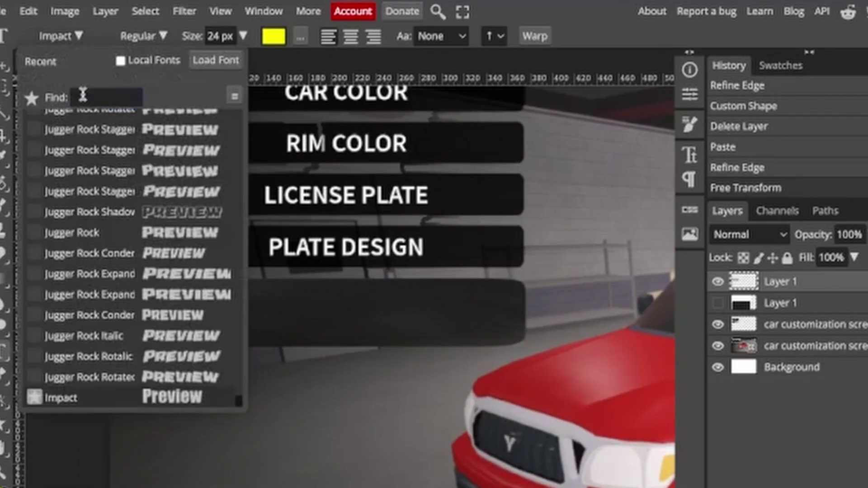
text(aria)
key(BackSpace)
key(BackSpace)
key(BackSpace)
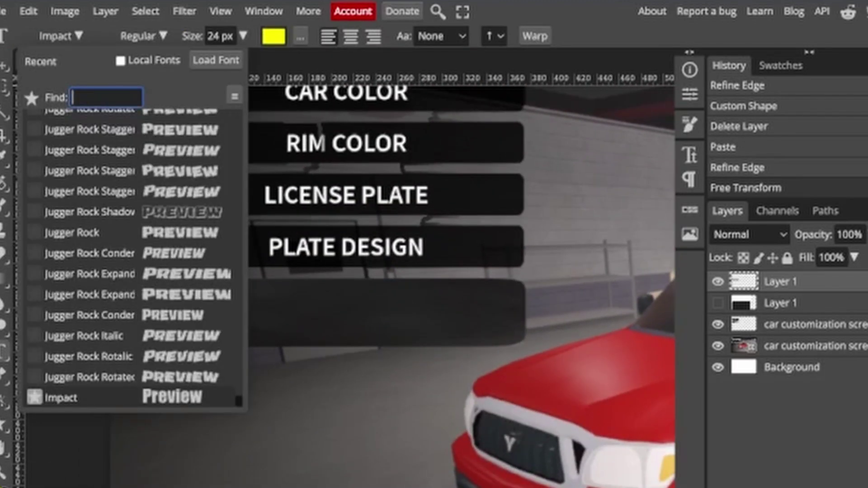
text(co)
click(59, 36)
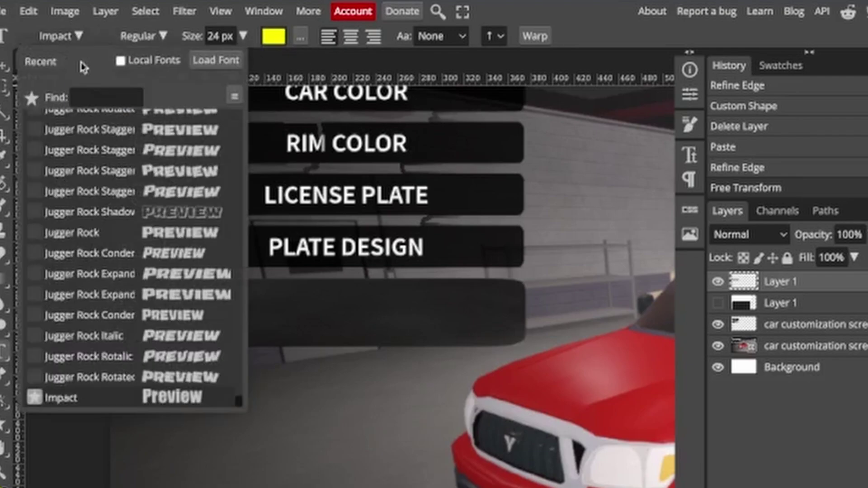
text(deja)
click(304, 312)
Step: Add a white RIM DESIGN label on the new button and enlarge it
click(274, 37)
click(109, 149)
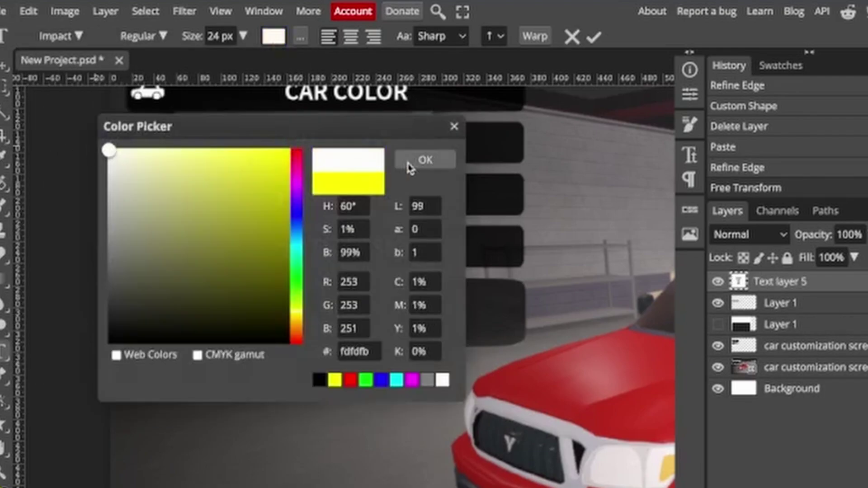
click(414, 163)
text(CAR)
text(IM DESIGN)
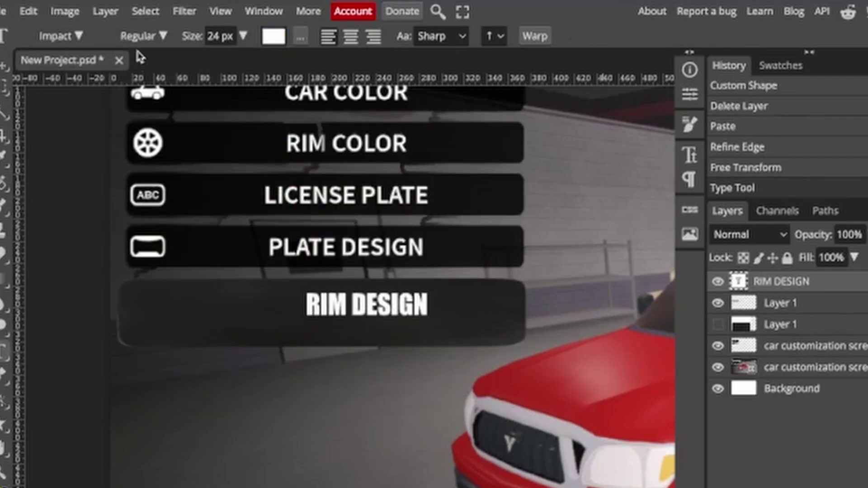
key(ctrl+t)
mouse_move(248, 323)
mouse_down()
mouse_move(301, 319)
mouse_move(434, 407)
mouse_up()
key(Return)
Step: Duplicate the button and relabel the copy ENGINE LEVELS
key(ctrl+j)
key(t)
double_click(317, 389)
text(SIGN)
key(ctrl+a)
text(ENGINE )
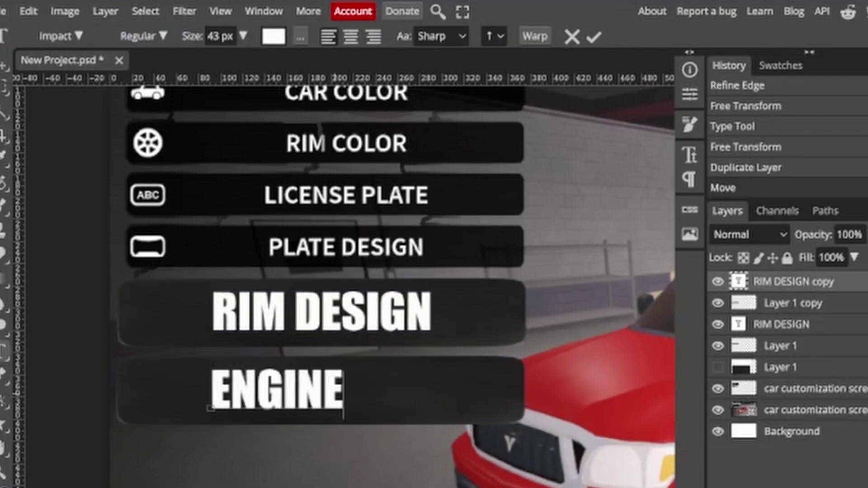
text(LEVELS)
key(ctrl+Return)
Step: Copy the button below ENGINE LEVELS and relabel it BODYKITS
key(v)
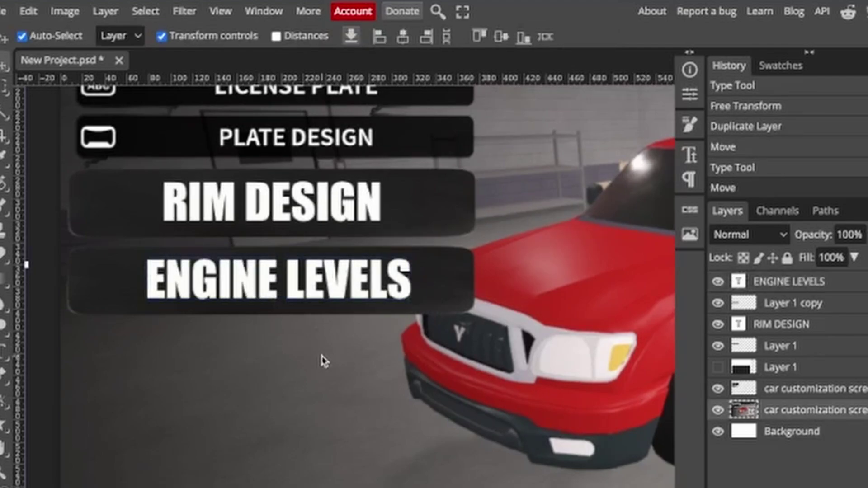
drag(316, 208, 441, 374)
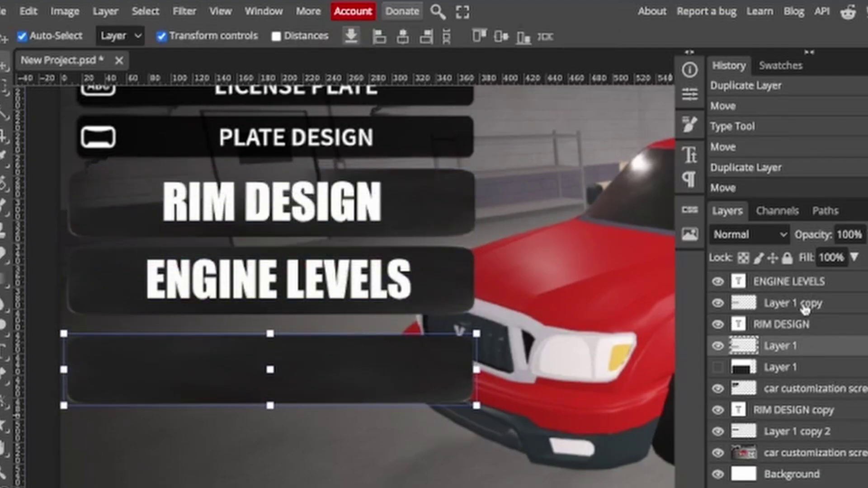
key(ctrl+z)
drag(271, 203, 271, 357)
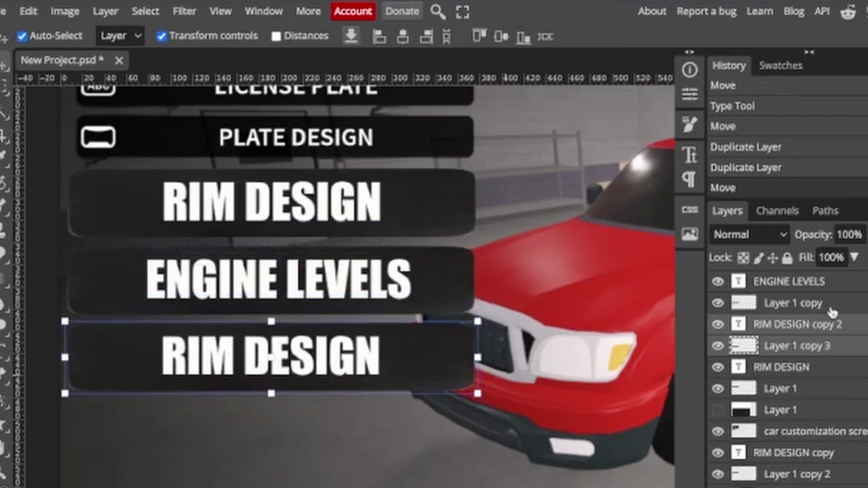
double_click(233, 355)
key(ctrl+a)
text(BODYKITS)
key(ctrl+Return)
Step: Switch to the Move tool and zoom out and in to check the buttons
key(v)
scroll(172, 287, down, 5)
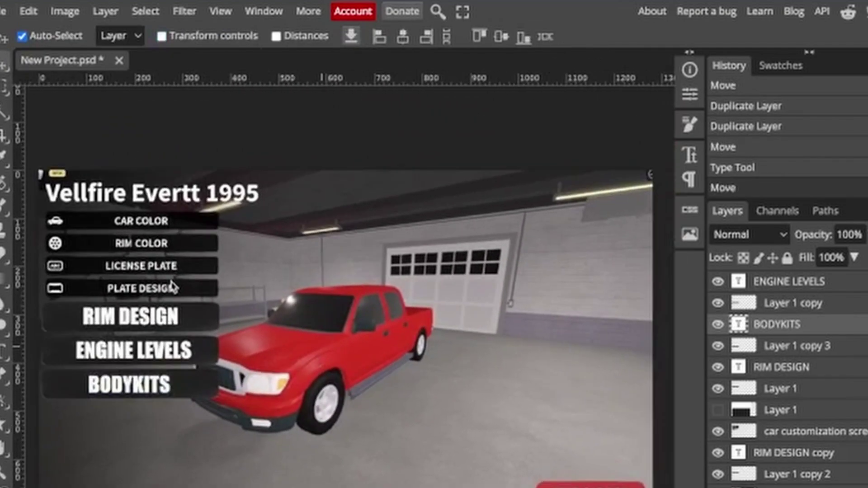
scroll(172, 287, down, 1)
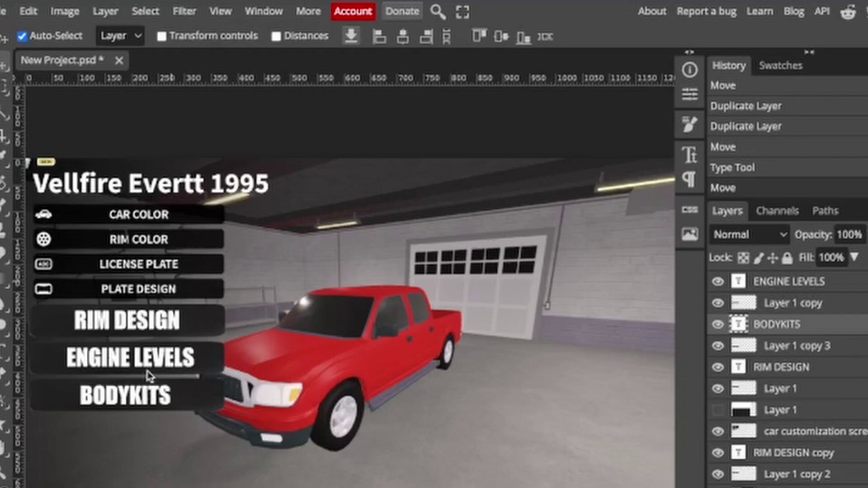
scroll(149, 375, up, 1)
scroll(150, 375, up, 1)
scroll(149, 376, up, 1)
scroll(149, 376, up, 1)
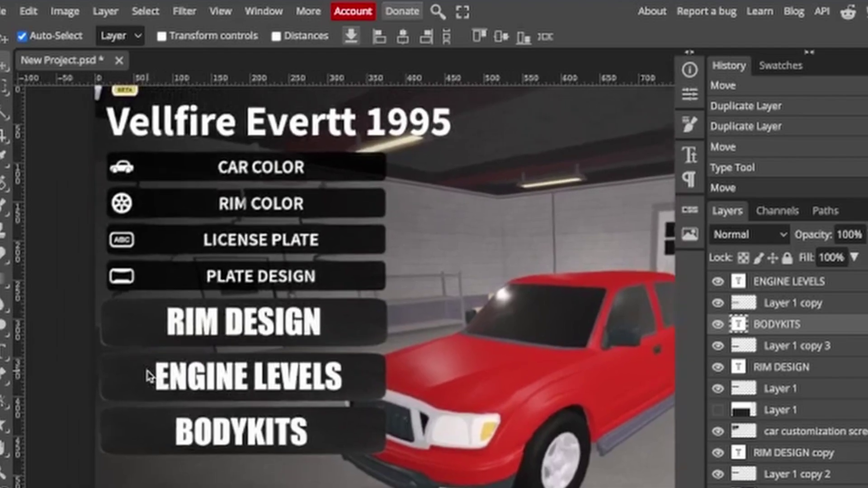
scroll(150, 375, up, 1)
scroll(149, 375, up, 1)
scroll(150, 375, up, 1)
scroll(150, 375, up, 1)
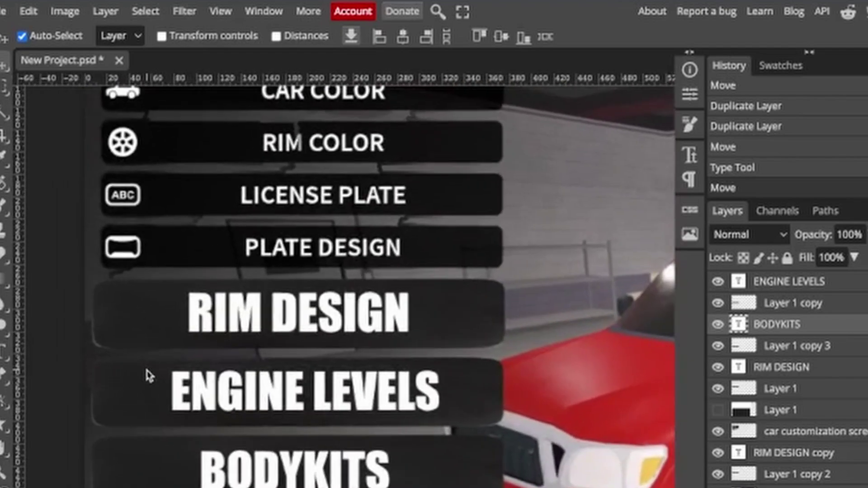
scroll(149, 376, down, 1)
scroll(150, 377, down, 3)
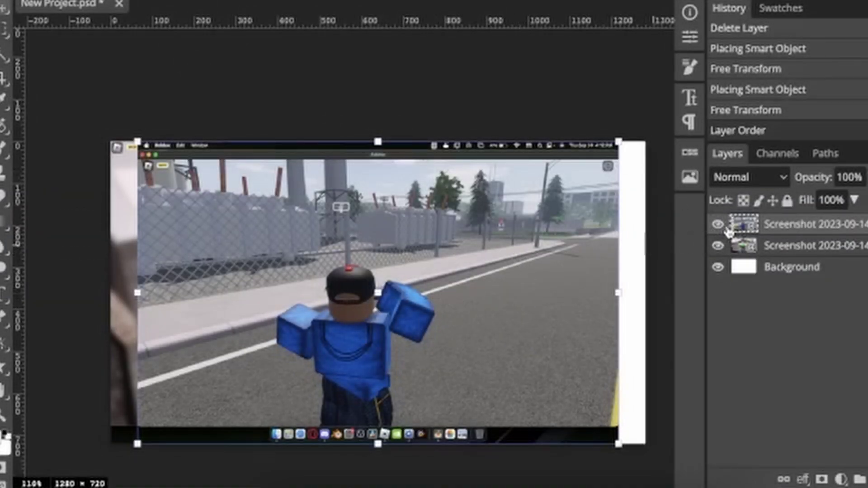
Step: Compare the drill scene, then scale up the street screenshot and shift it right and down
click(718, 225)
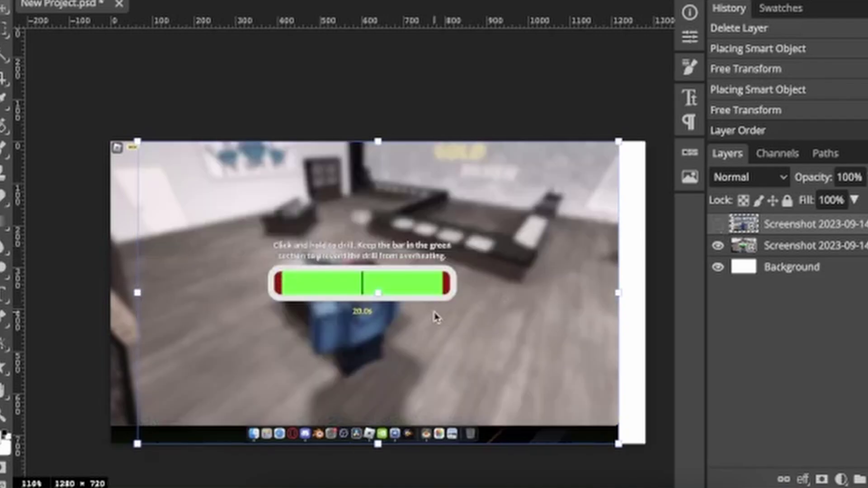
click(718, 224)
drag(622, 447, 655, 465)
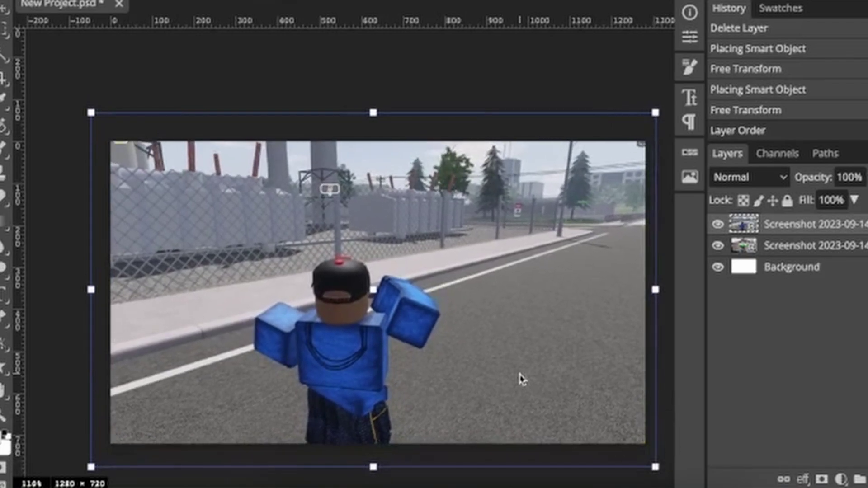
mouse_move(523, 378)
mouse_down()
mouse_move(522, 371)
mouse_move(530, 382)
mouse_up()
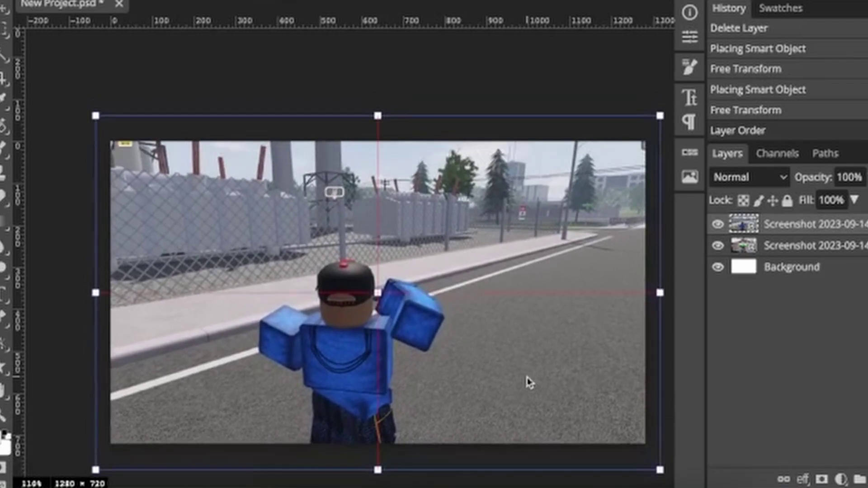
drag(95, 115, 18, 28)
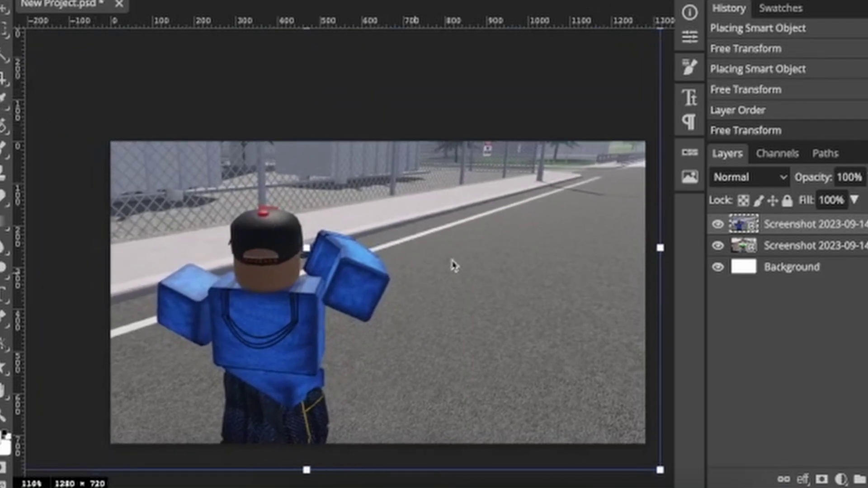
drag(452, 265, 528, 275)
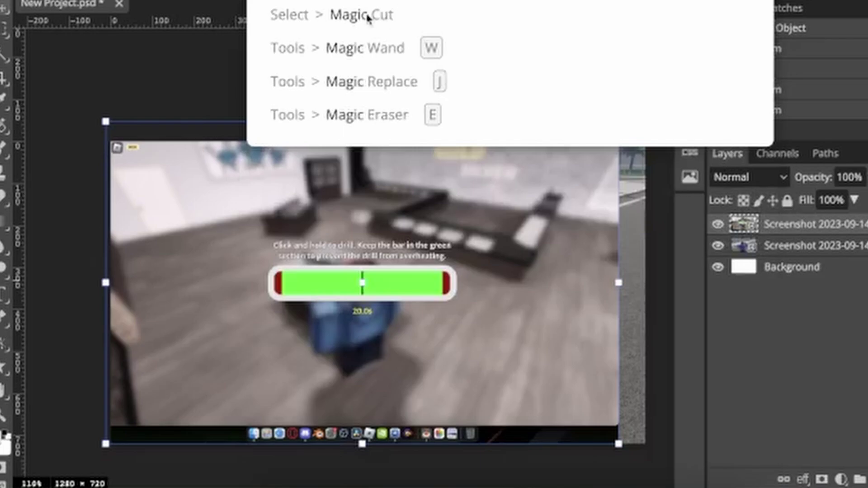
Step: In Magic Cut, erase stray keep marks and mark the background around the green bar for removal
click(367, 18)
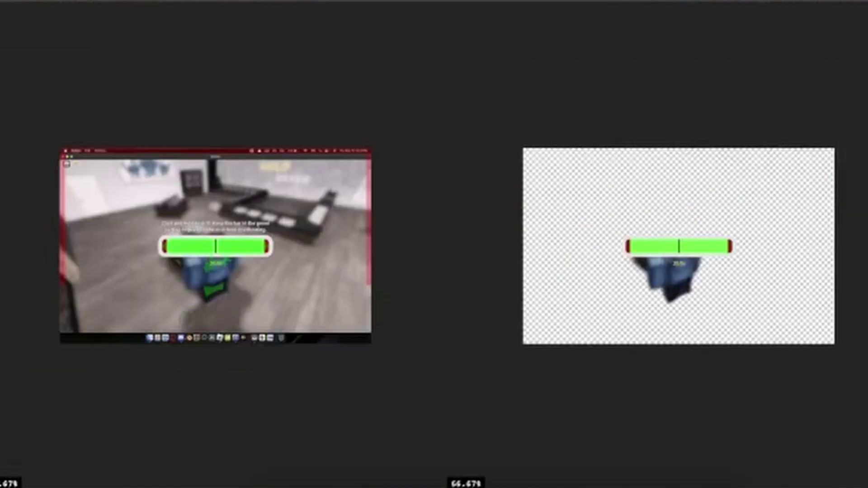
scroll(187, 316, up, 3)
drag(217, 187, 319, 161)
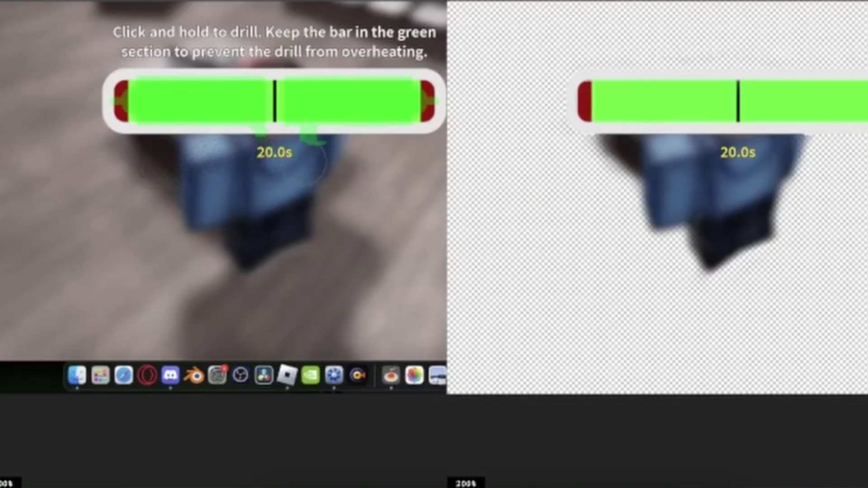
mouse_move(285, 196)
mouse_down()
mouse_move(58, 77)
mouse_move(254, 18)
mouse_up()
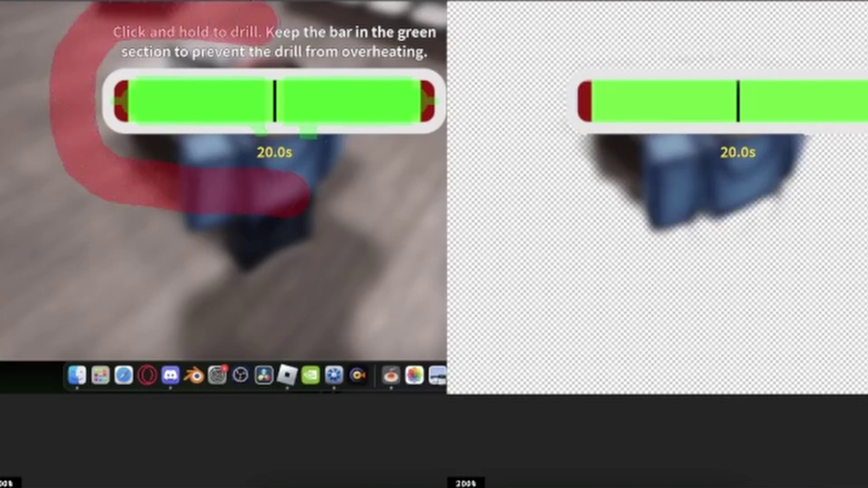
scroll(256, 108, down, 3)
mouse_move(268, 144)
mouse_down()
mouse_move(348, 90)
mouse_move(272, 76)
mouse_up()
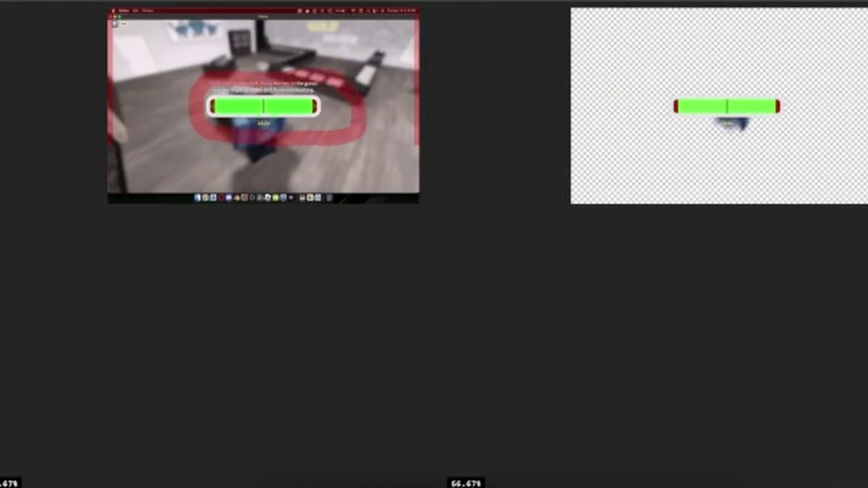
scroll(256, 128, up, 3)
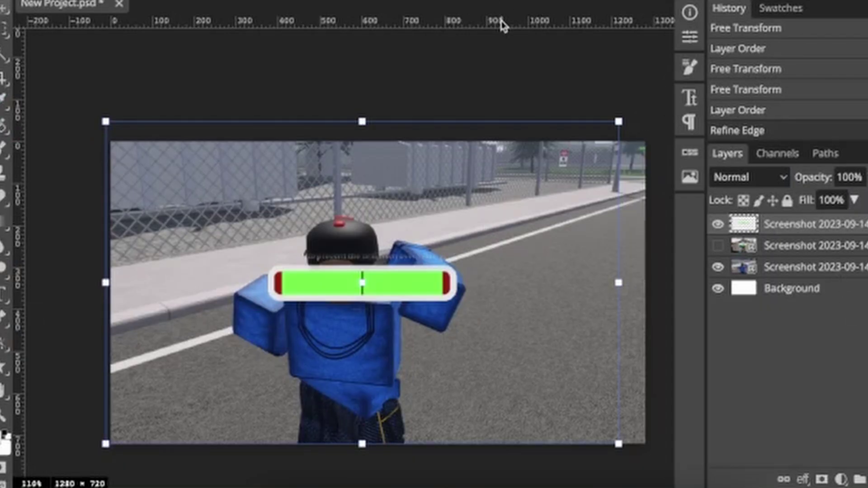
Step: Enlarge the cut-out drill bar and centre it below the character
scroll(326, 52, down, 2)
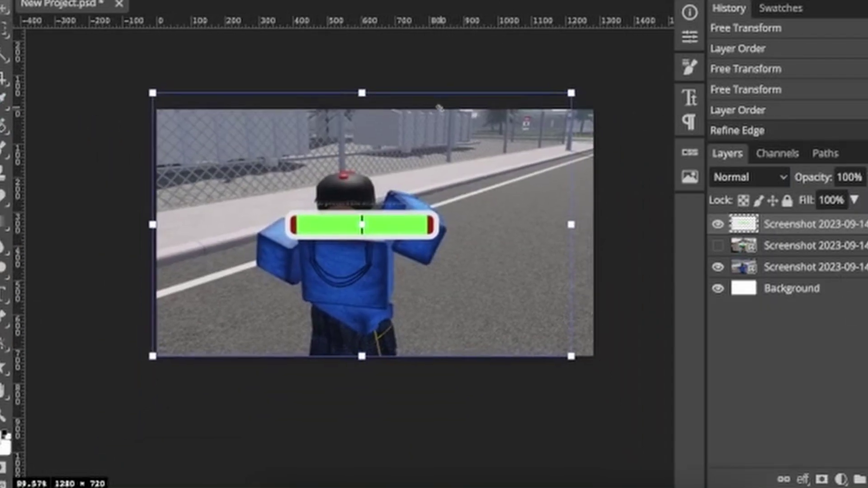
drag(147, 82, 11, 13)
mouse_move(263, 229)
mouse_down()
mouse_move(369, 349)
mouse_move(362, 358)
mouse_up()
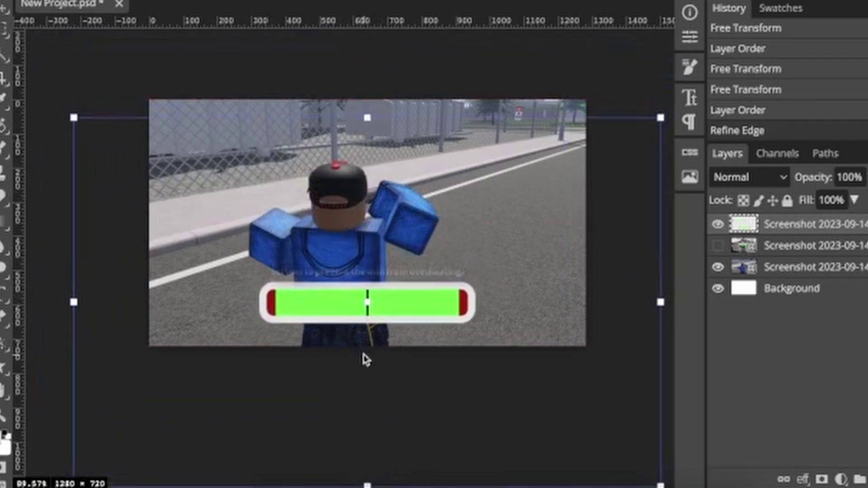
scroll(99, 103, down, 1)
drag(125, 157, 35, 97)
mouse_move(325, 337)
mouse_down()
mouse_move(375, 340)
mouse_move(372, 355)
mouse_up()
key(Return)
scroll(262, 190, up, 1)
scroll(262, 192, up, 2)
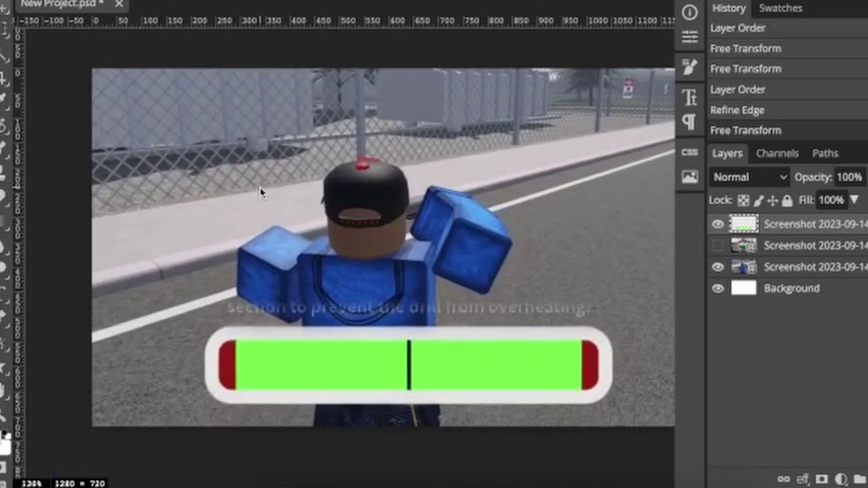
Step: Add the caption 'Keep the bar in the green to punch the hardest' centred above the bar
click(280, 285)
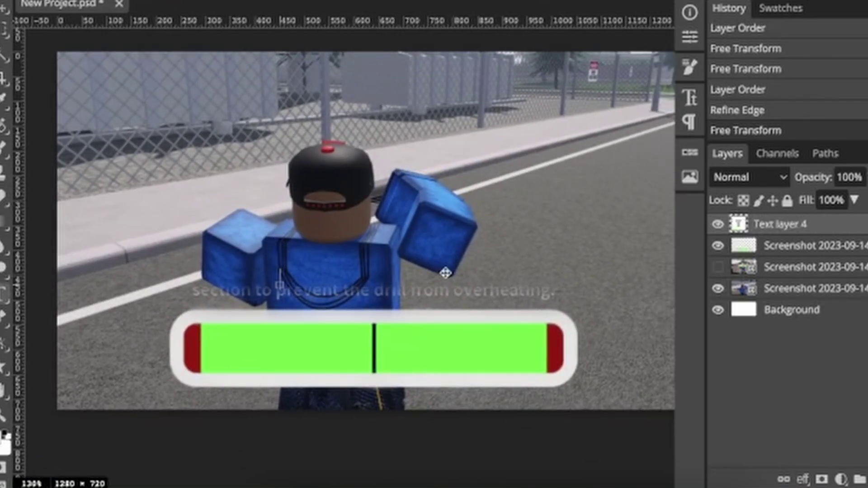
text(Keep the bar in the green to punch the har)
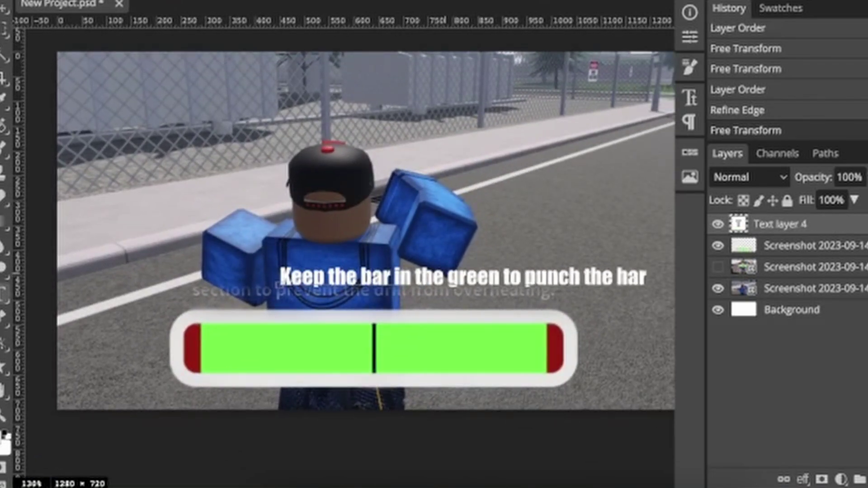
text(dest)
key(ctrl+Return)
scroll(370, 276, down, 1)
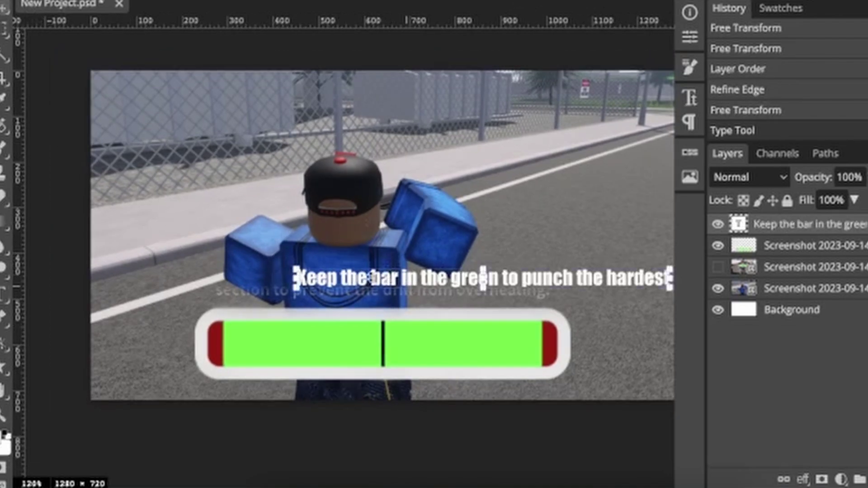
mouse_move(371, 277)
mouse_down()
mouse_move(291, 276)
mouse_move(262, 290)
mouse_up()
scroll(306, 294, up, 1)
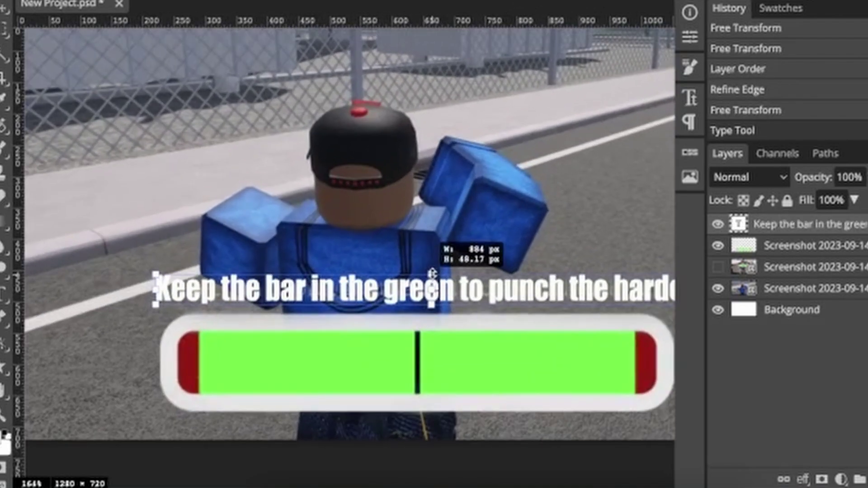
mouse_move(433, 281)
mouse_down()
mouse_move(410, 282)
mouse_move(455, 293)
mouse_up()
scroll(441, 289, down, 1)
Step: Give the caption layer a black Stroke of size 4
double_click(814, 225)
click(135, 185)
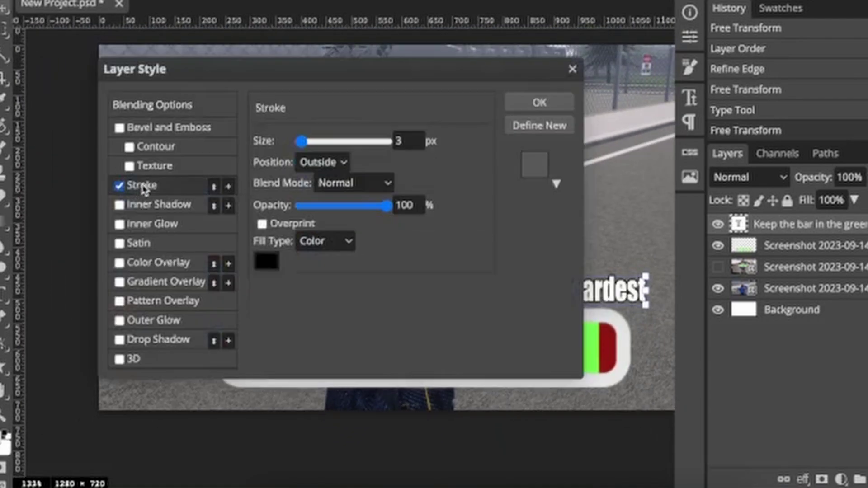
click(409, 141)
key(BackSpace)
key(BackSpace)
text(10)
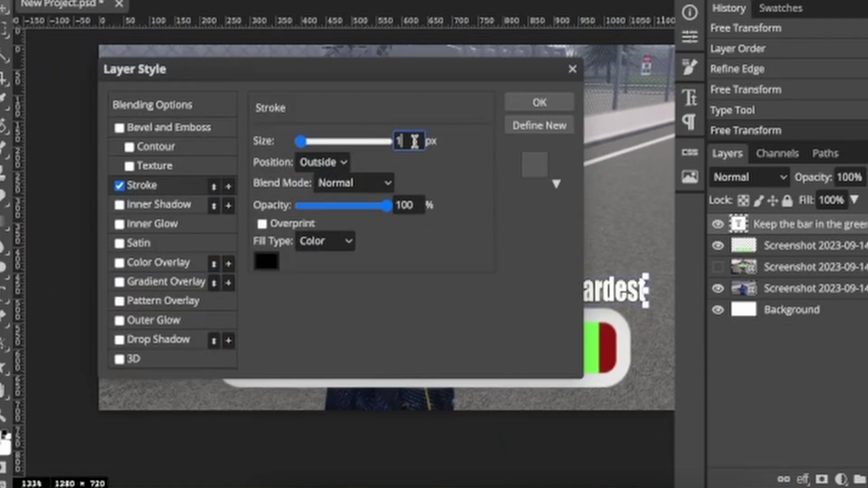
key(BackSpace)
key(BackSpace)
text(4)
click(540, 102)
Step: Zoom to review the mockup and briefly compare it with the hidden original screenshot
scroll(182, 160, down, 3)
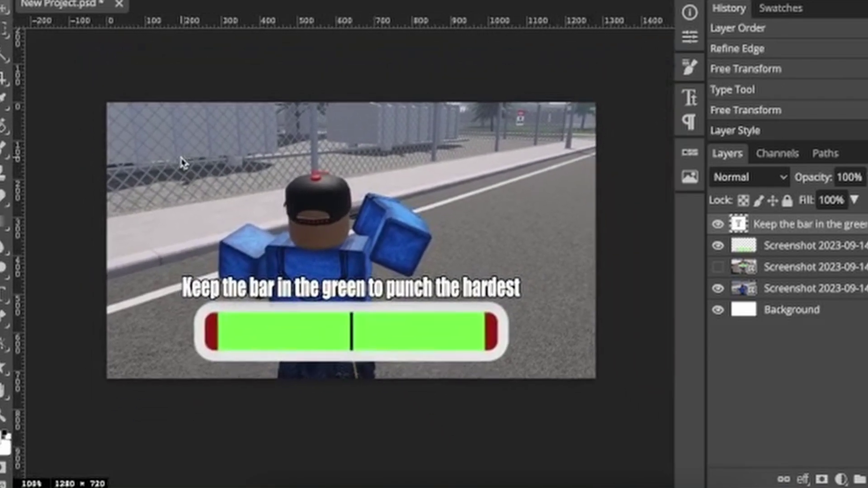
scroll(181, 162, up, 2)
scroll(183, 162, down, 3)
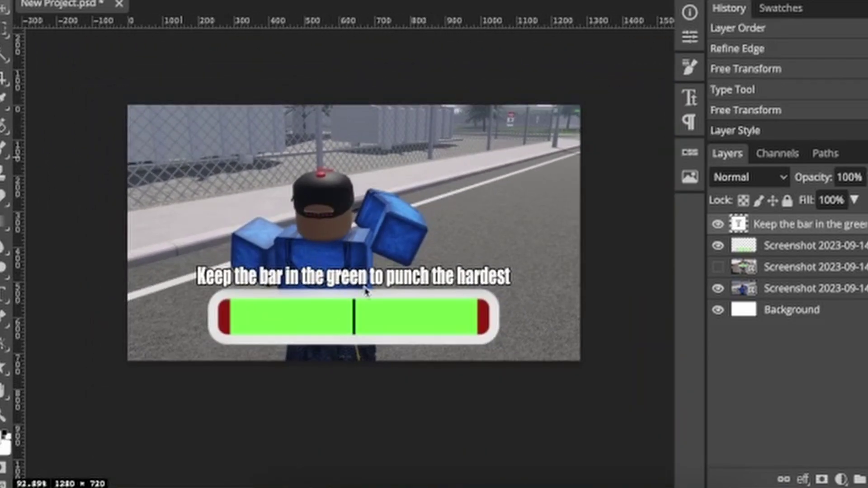
scroll(366, 290, up, 1)
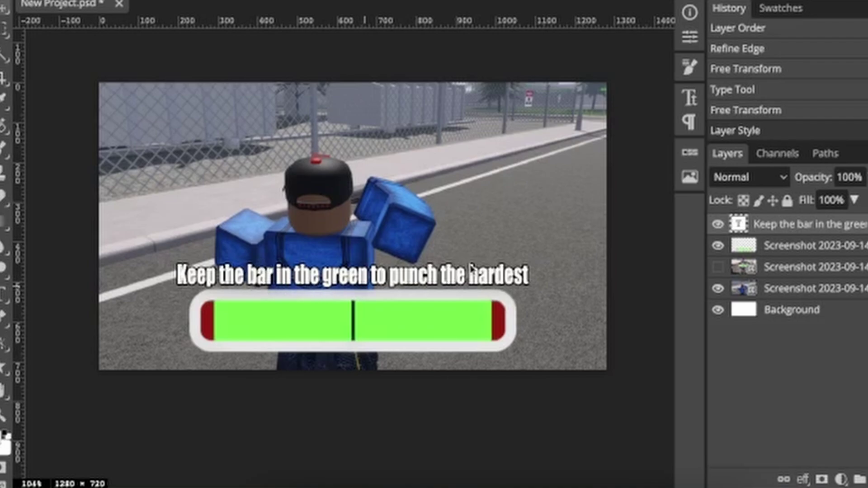
click(720, 269)
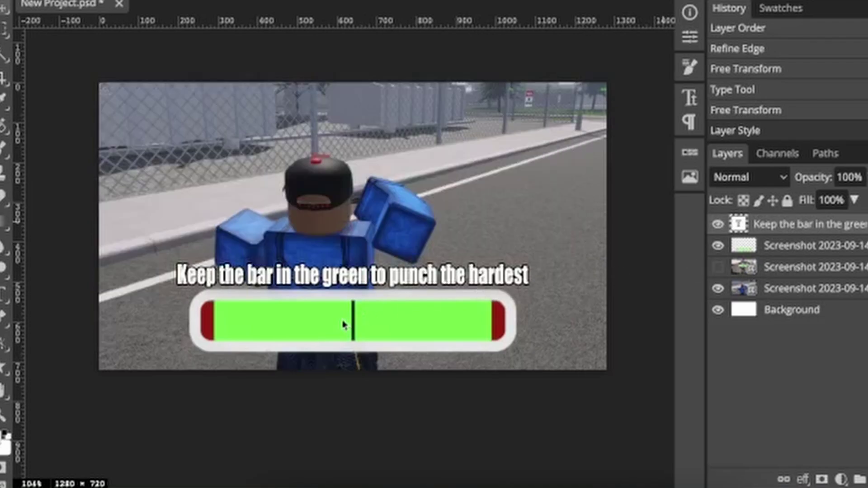